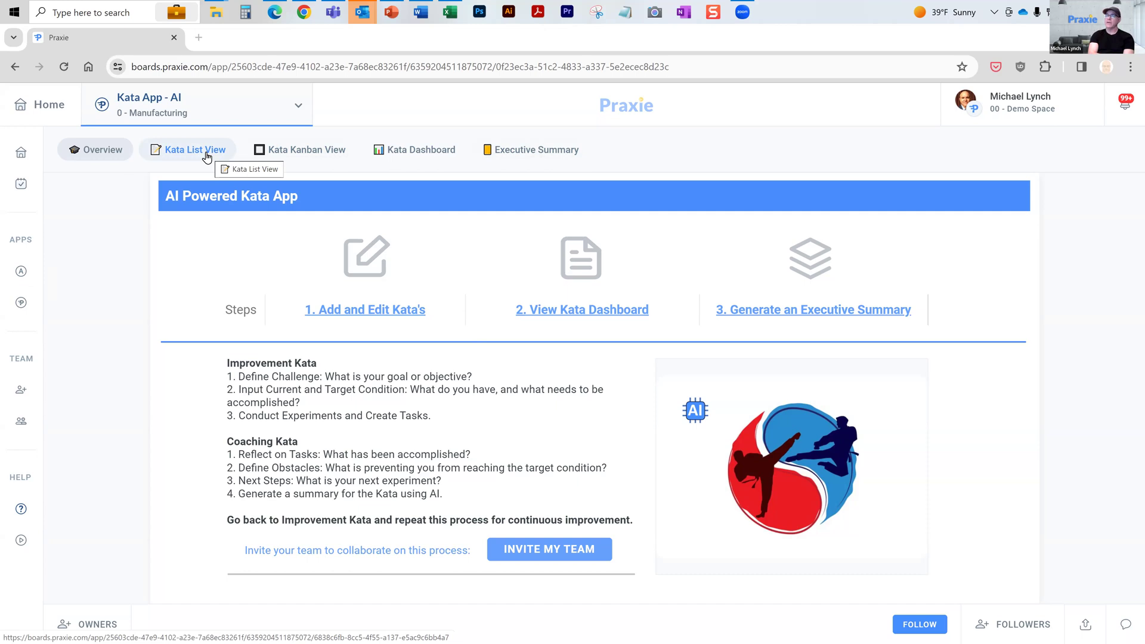
Check the Kata List View, then return to the Kata Kanban board of assigned, in-progress and completed katas.
left_click(207, 156)
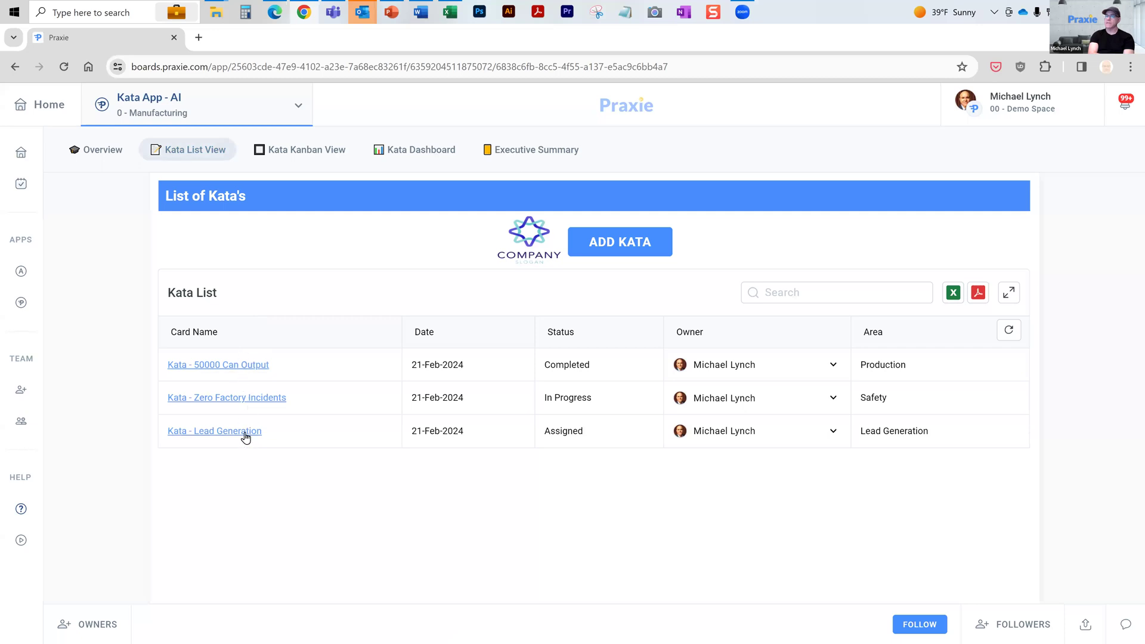
left_click(308, 147)
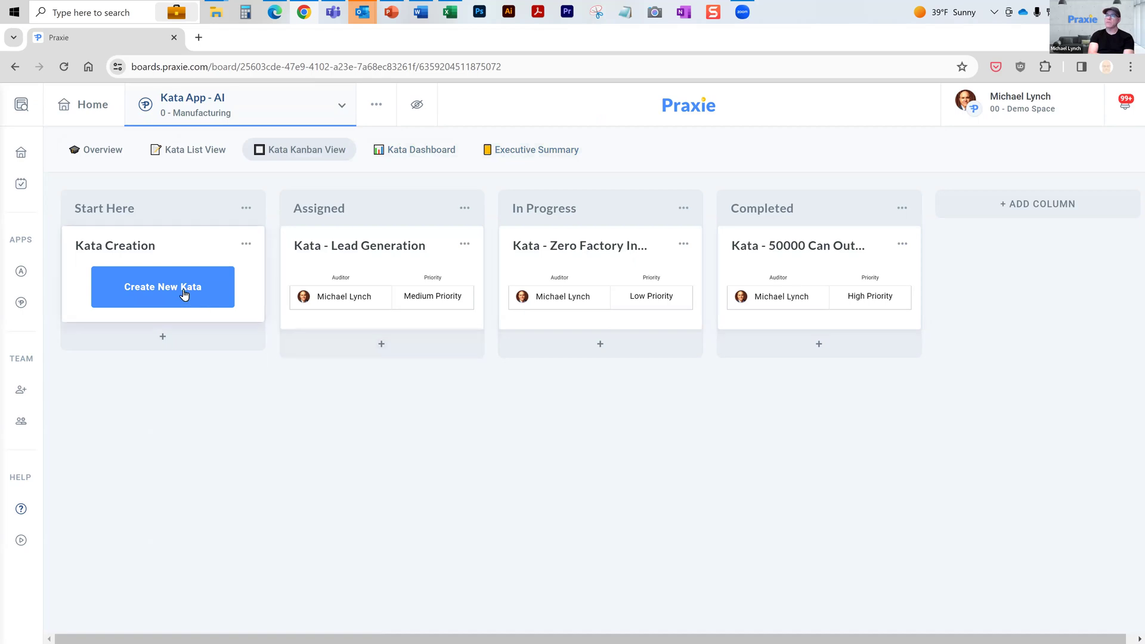
Open the Kata - Lead Generation card and look at its assignable users without changing them.
left_click(360, 287)
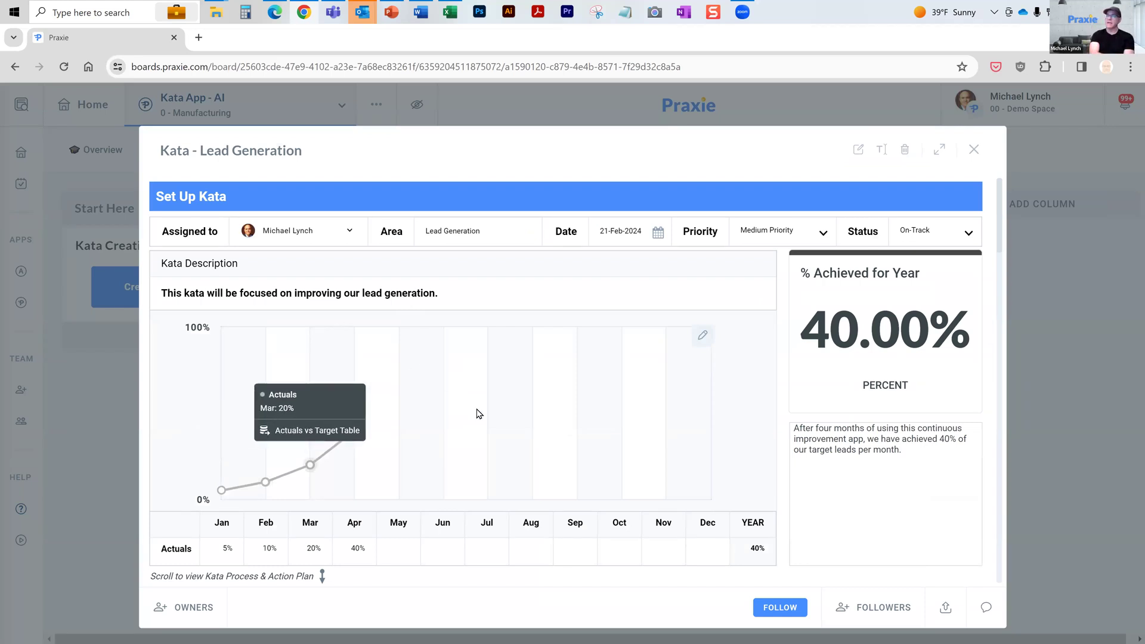
left_click(349, 233)
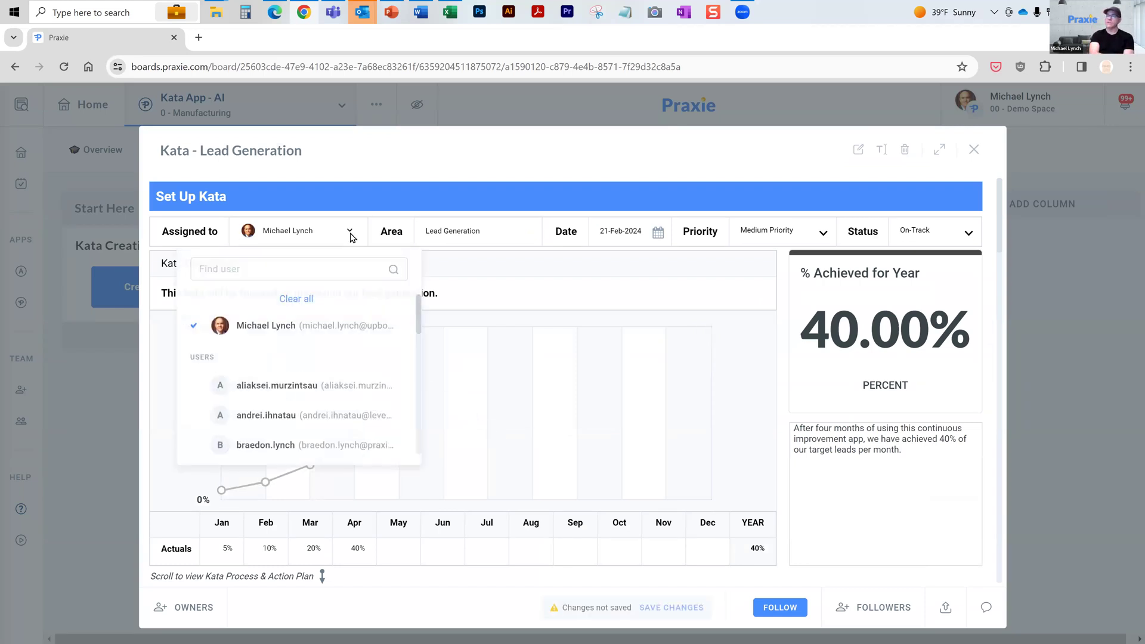
left_click(350, 237)
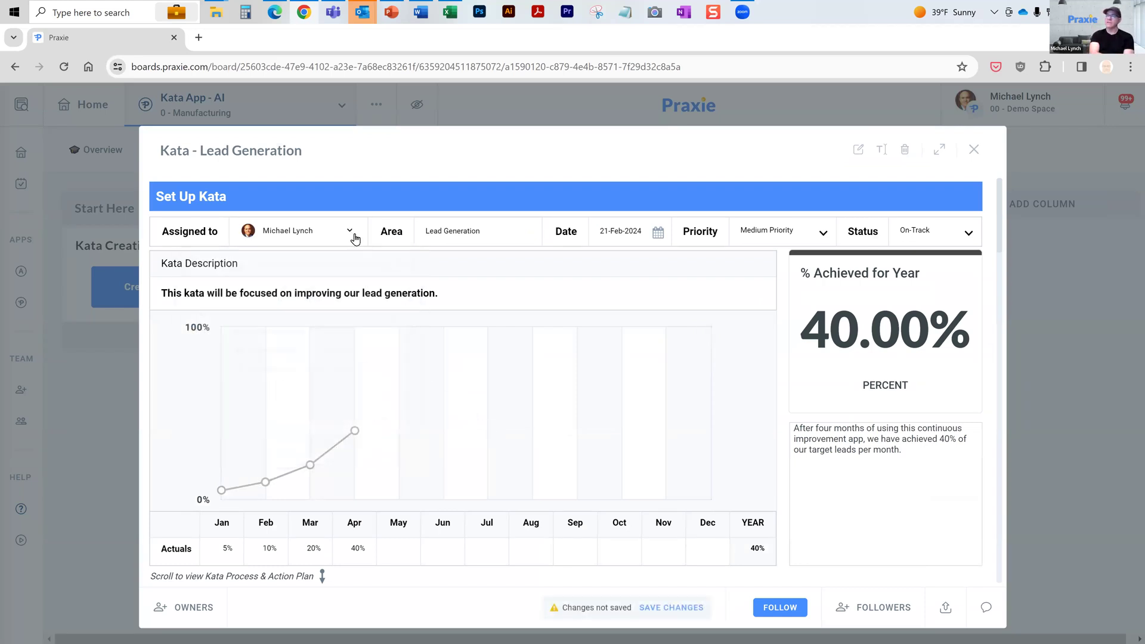
Review the Area, Date, Priority and Status fields, keeping Medium Priority and On-Track.
left_click(483, 240)
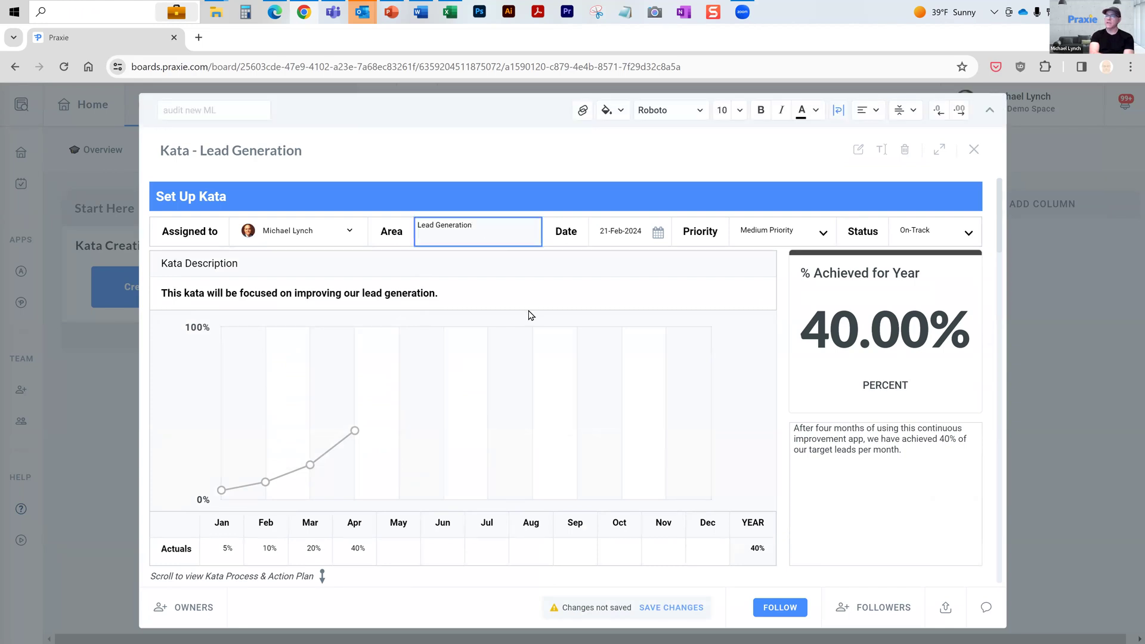
left_click(656, 239)
left_click(657, 239)
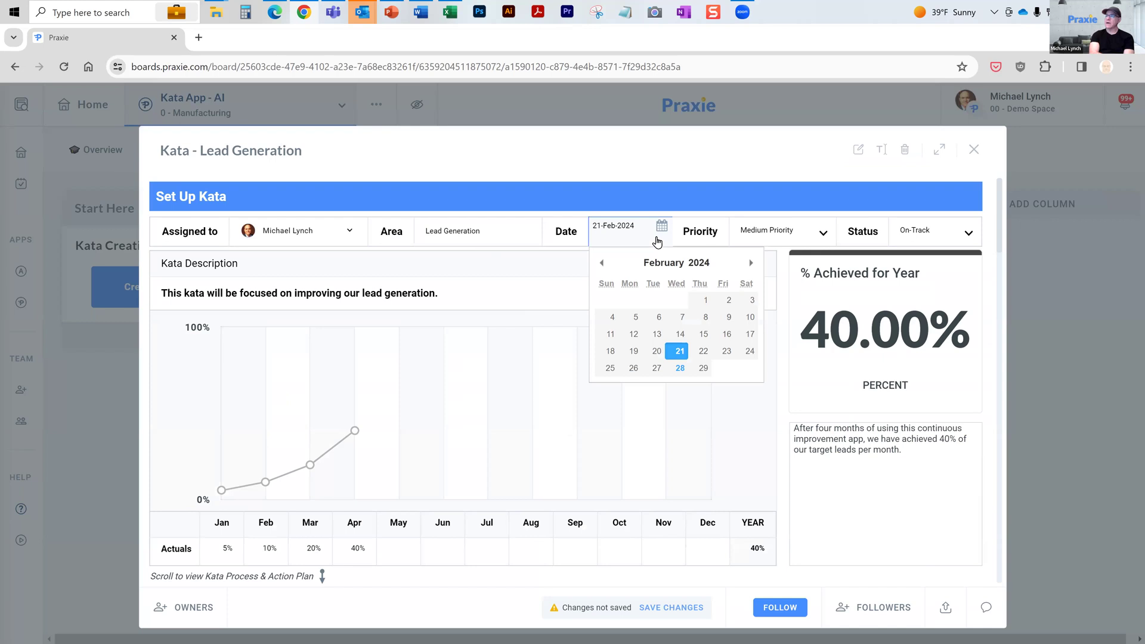
left_click(775, 238)
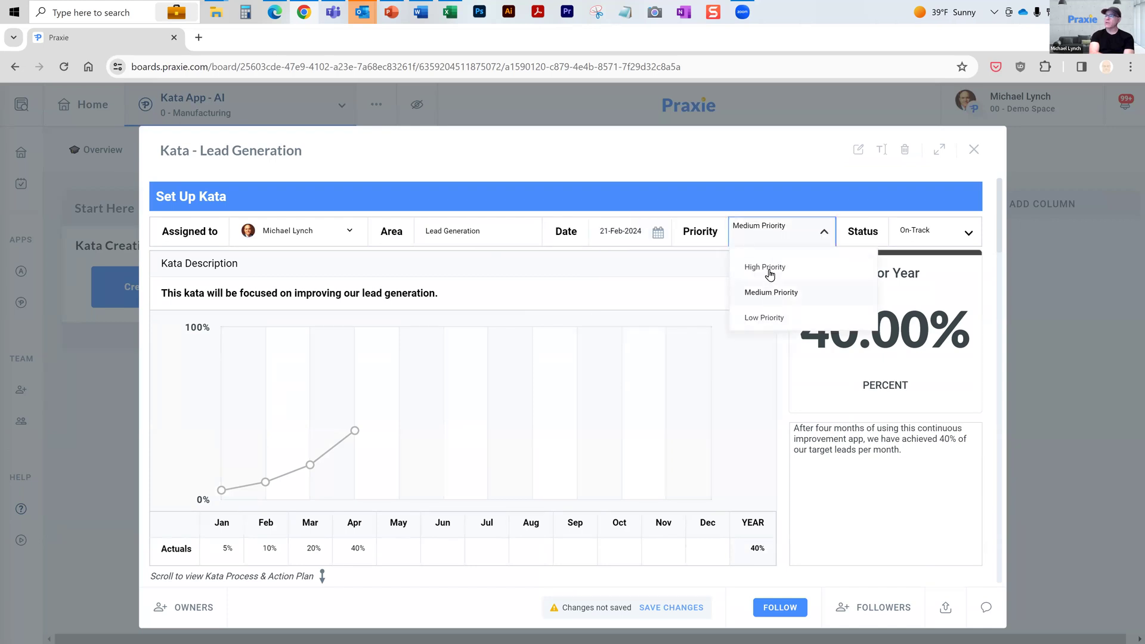
left_click(779, 232)
left_click(918, 227)
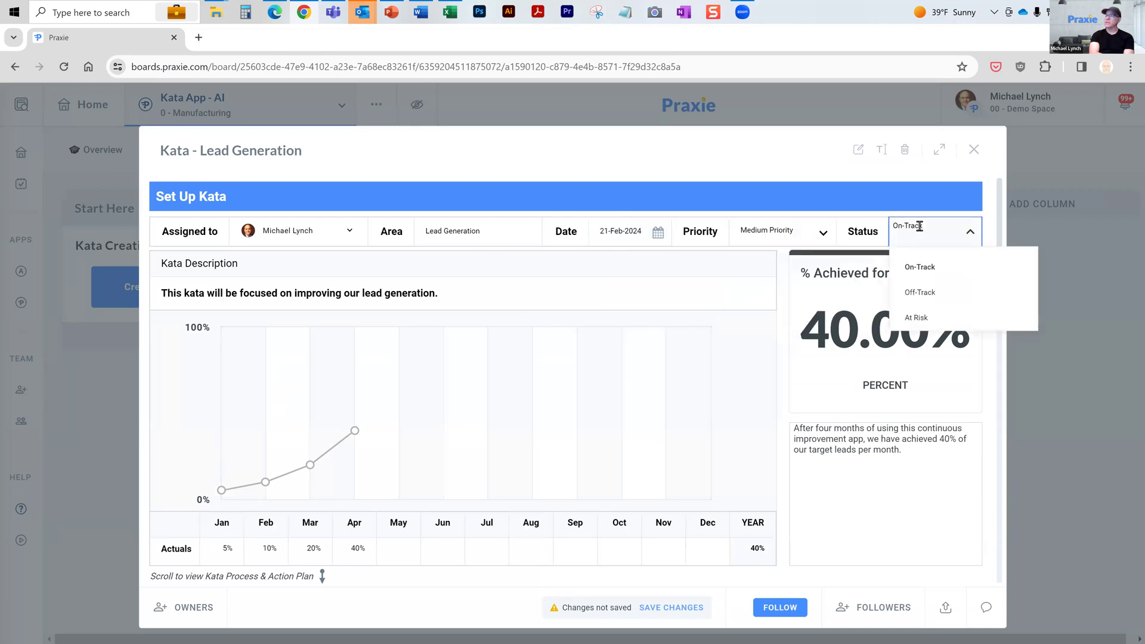
left_click(919, 227)
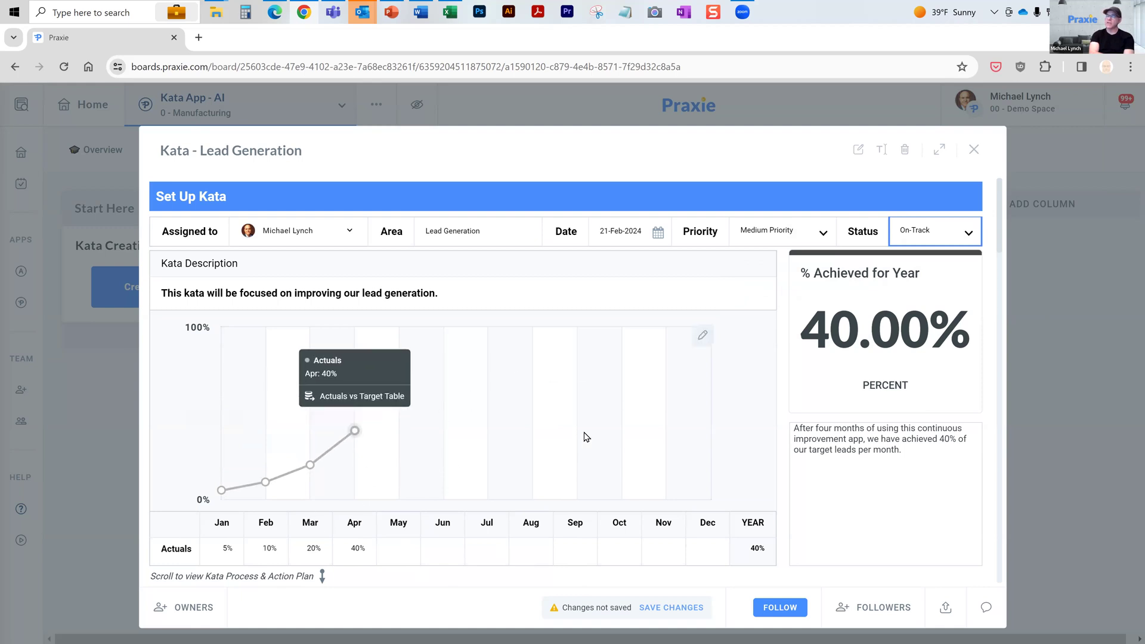
Expand the Lead Generation card full screen and scroll to its Stage 1 current challenge box.
scroll(592, 455, "down", 5)
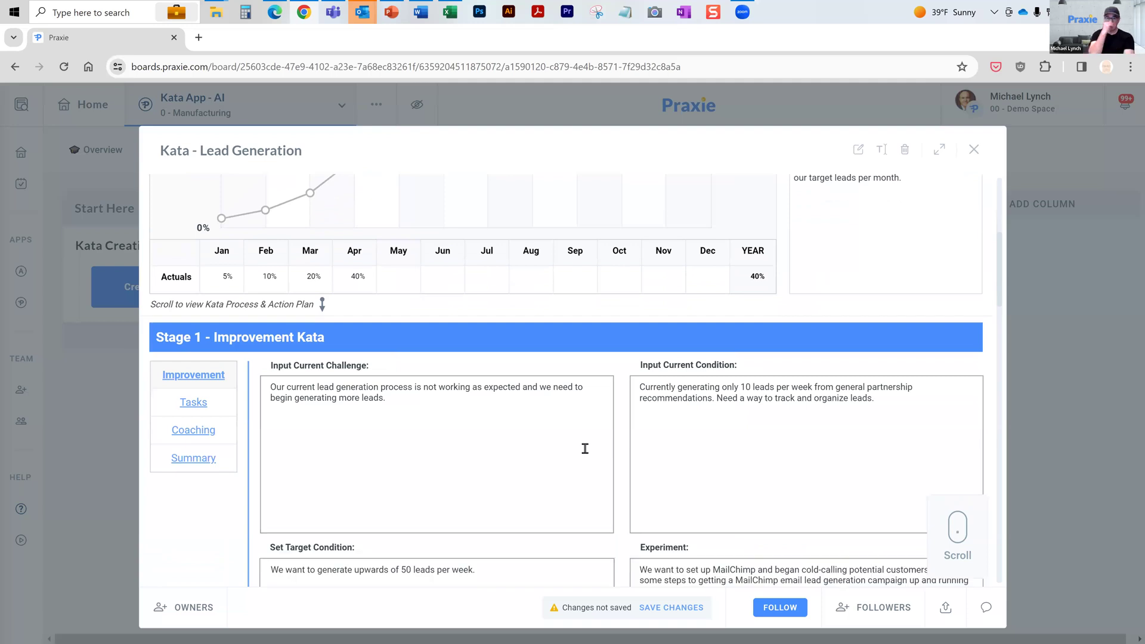
scroll(585, 449, "down", 2)
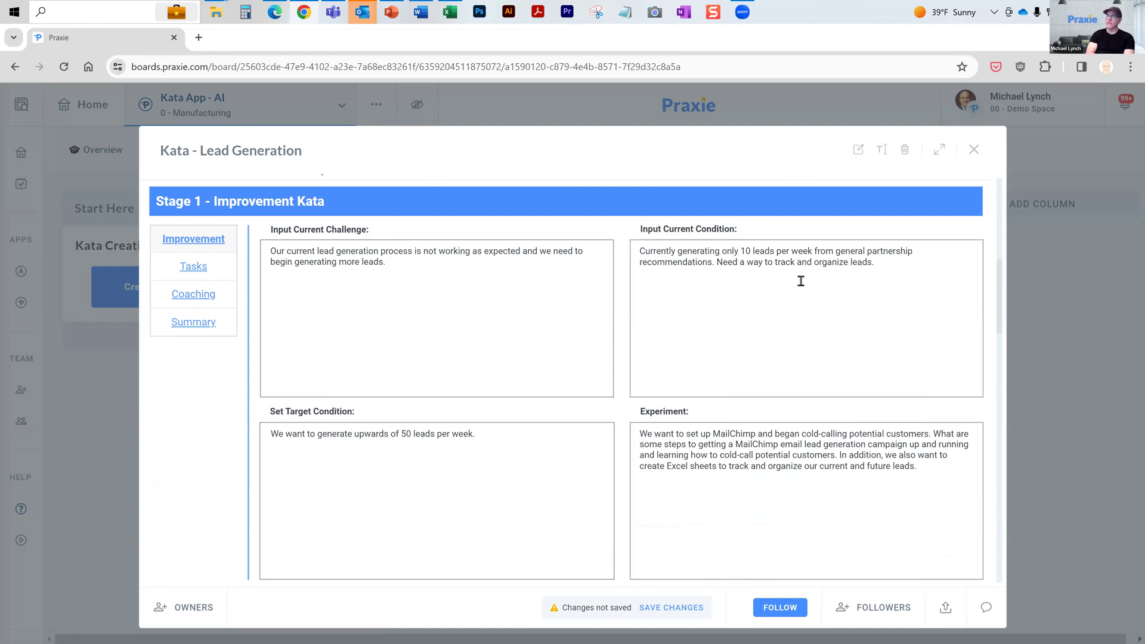
left_click(939, 149)
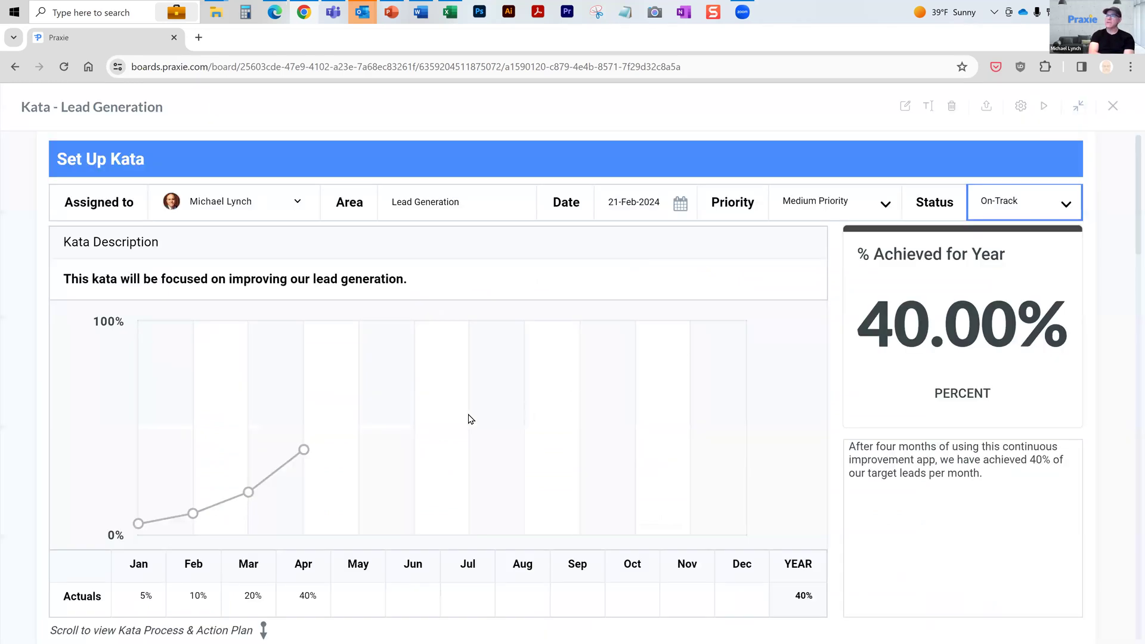
scroll(454, 417, "down", 6)
scroll(443, 417, "down", 2)
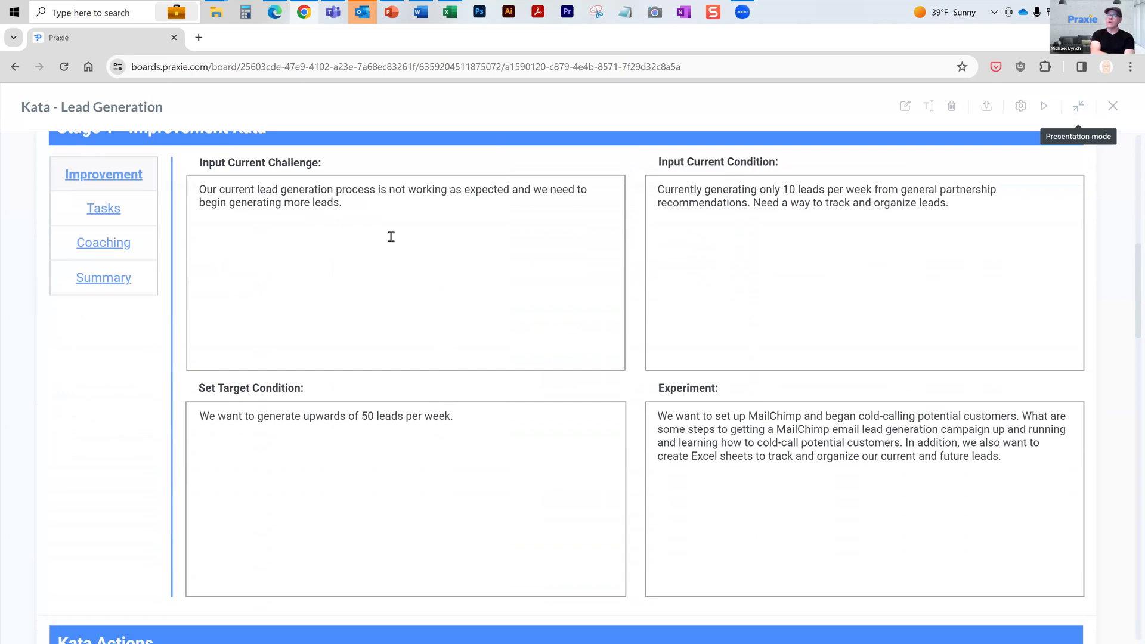
left_click(369, 204)
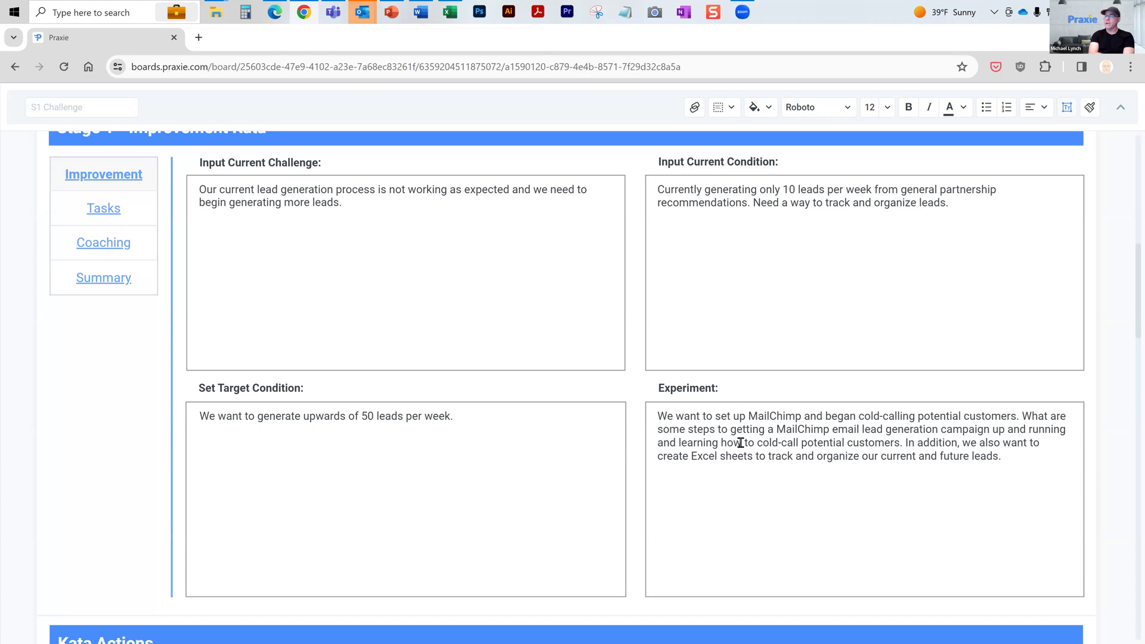
Scroll to the three To do tasks and inspect the first task's assignees and date period unchanged.
scroll(739, 445, "down", 8)
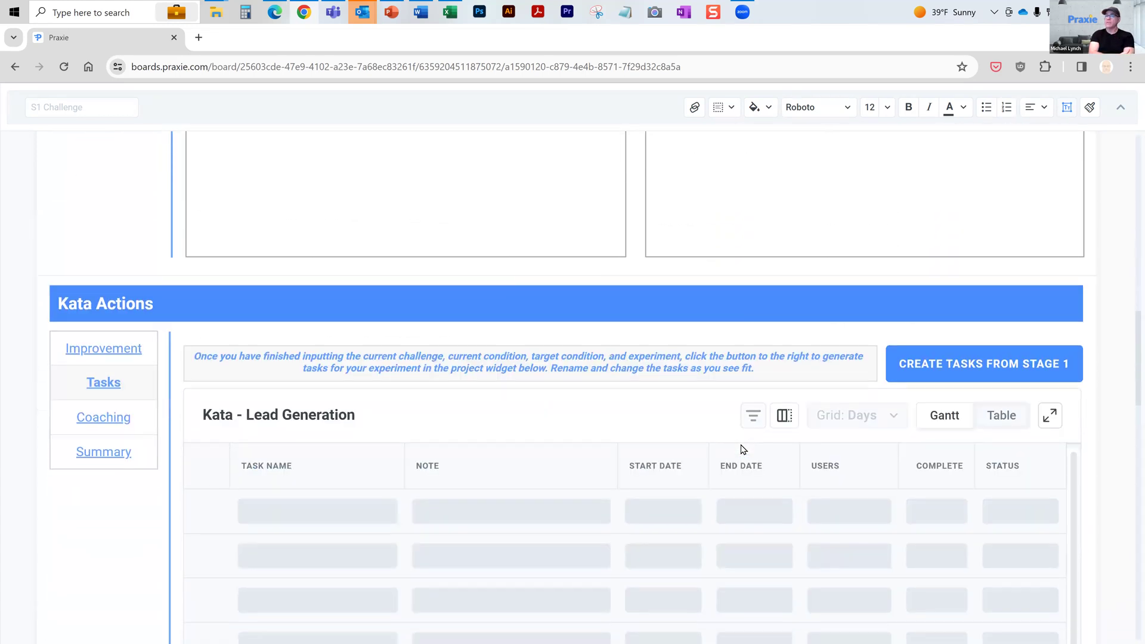
scroll(742, 449, "down", 1)
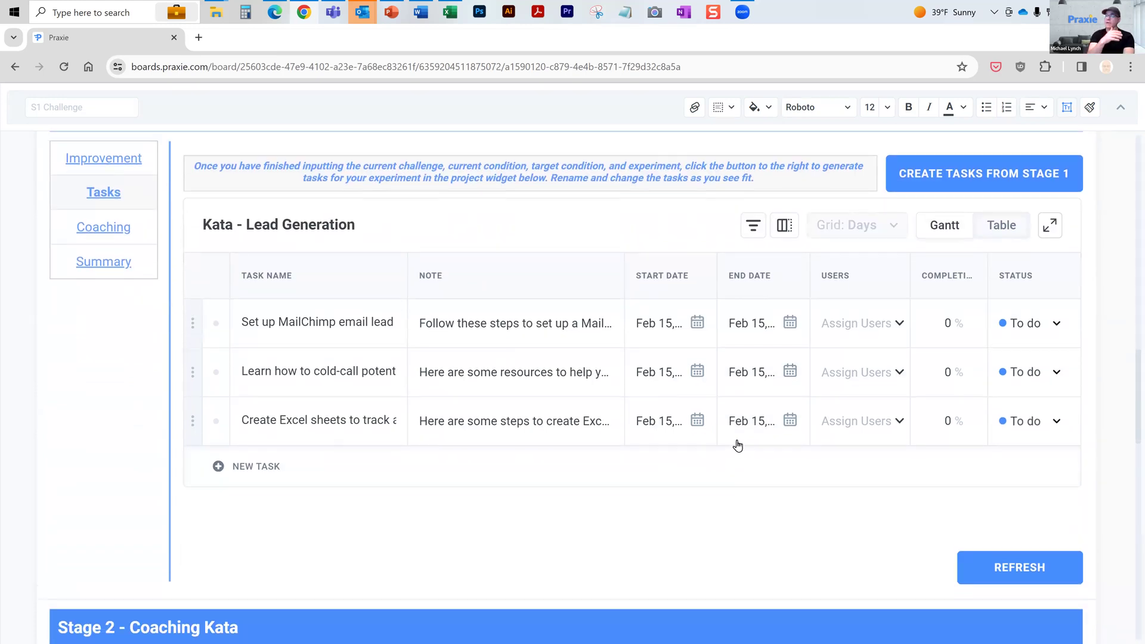
scroll(735, 447, "up", 5)
scroll(503, 416, "down", 4)
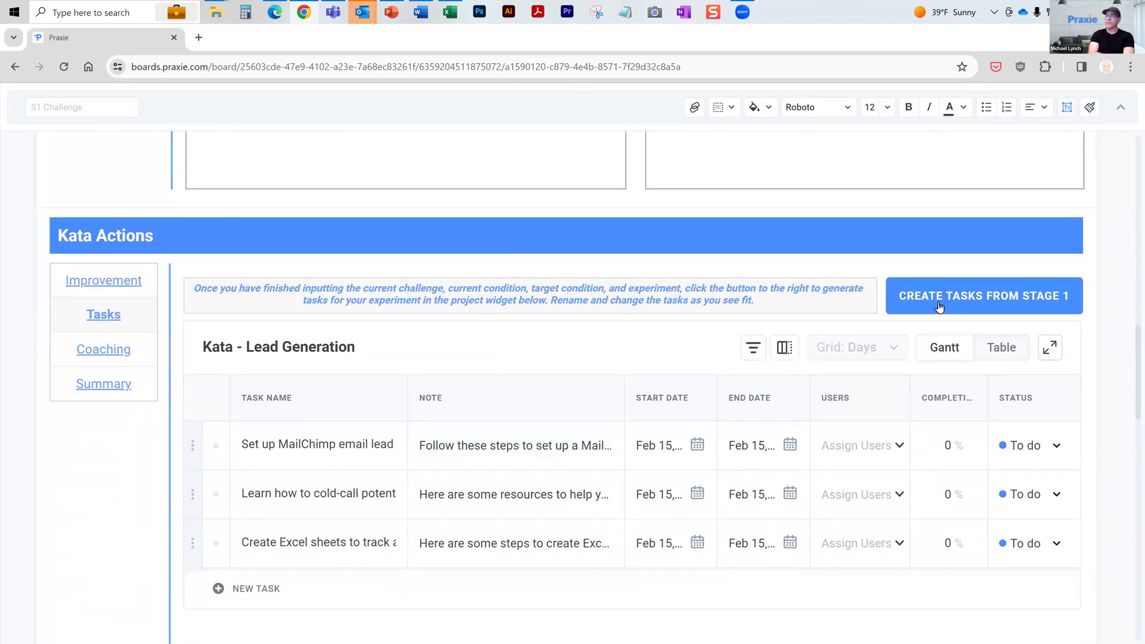
scroll(920, 292, "up", 4)
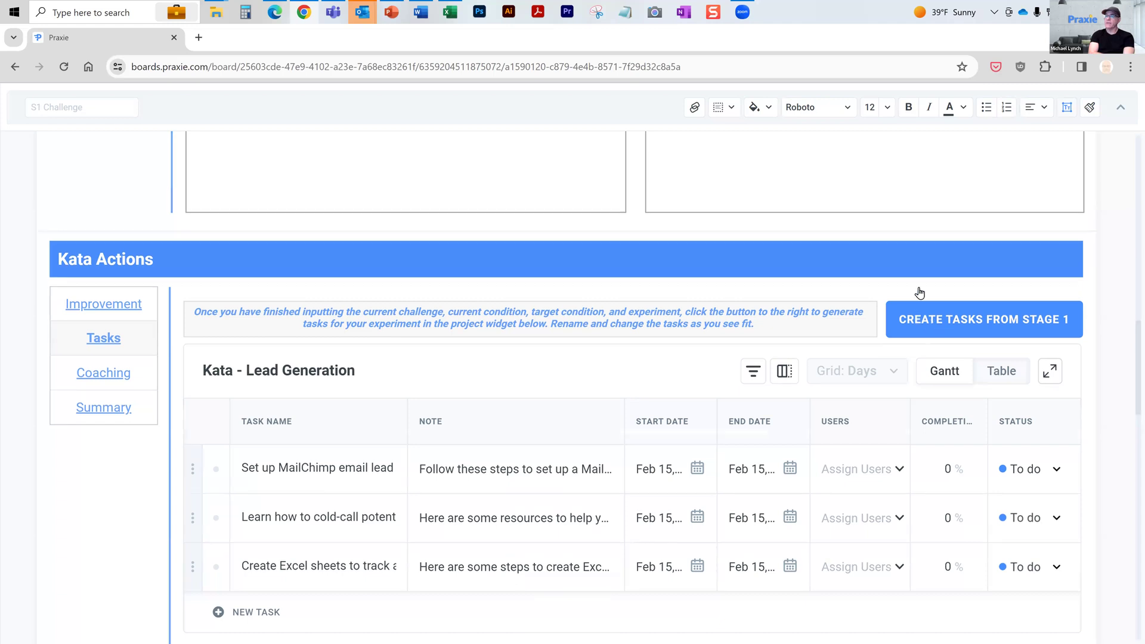
scroll(885, 432, "down", 1)
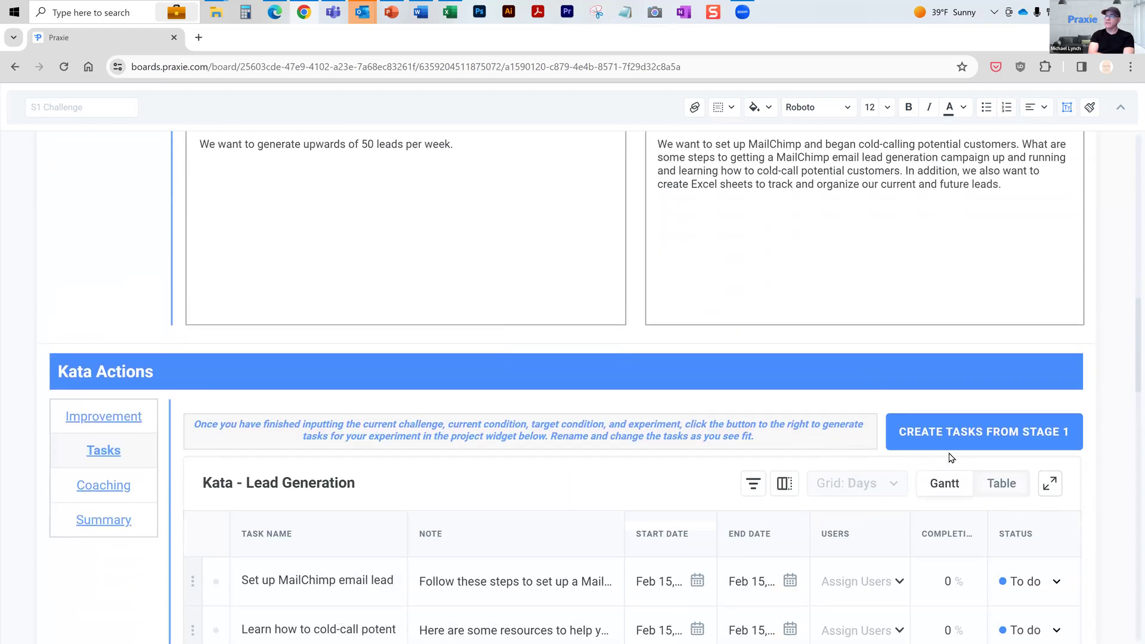
scroll(536, 459, "down", 4)
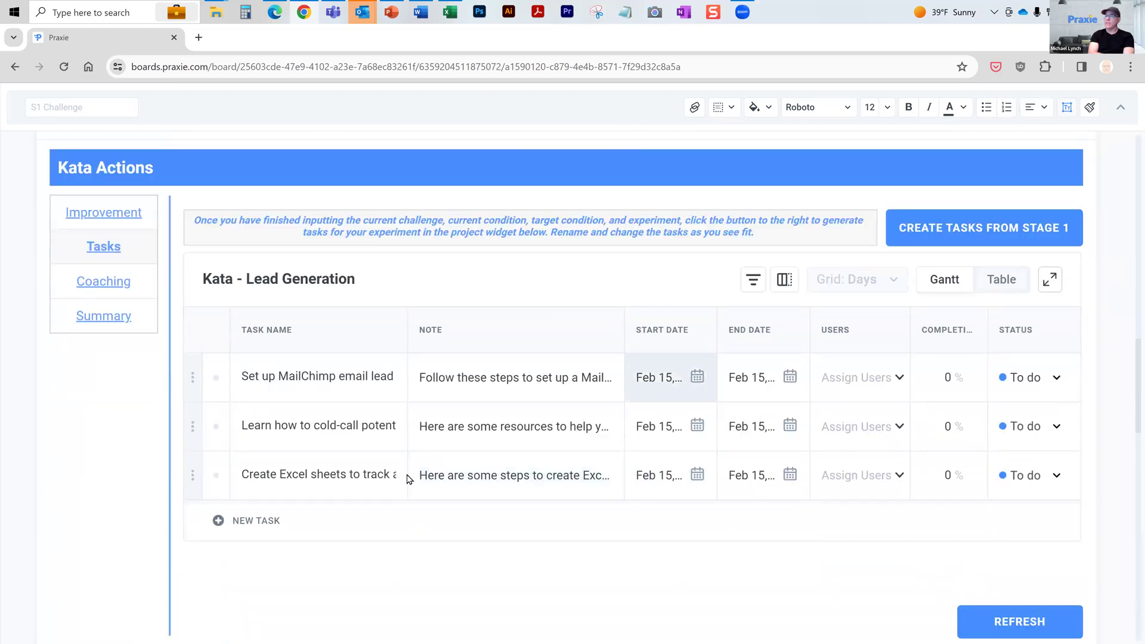
left_click(848, 383)
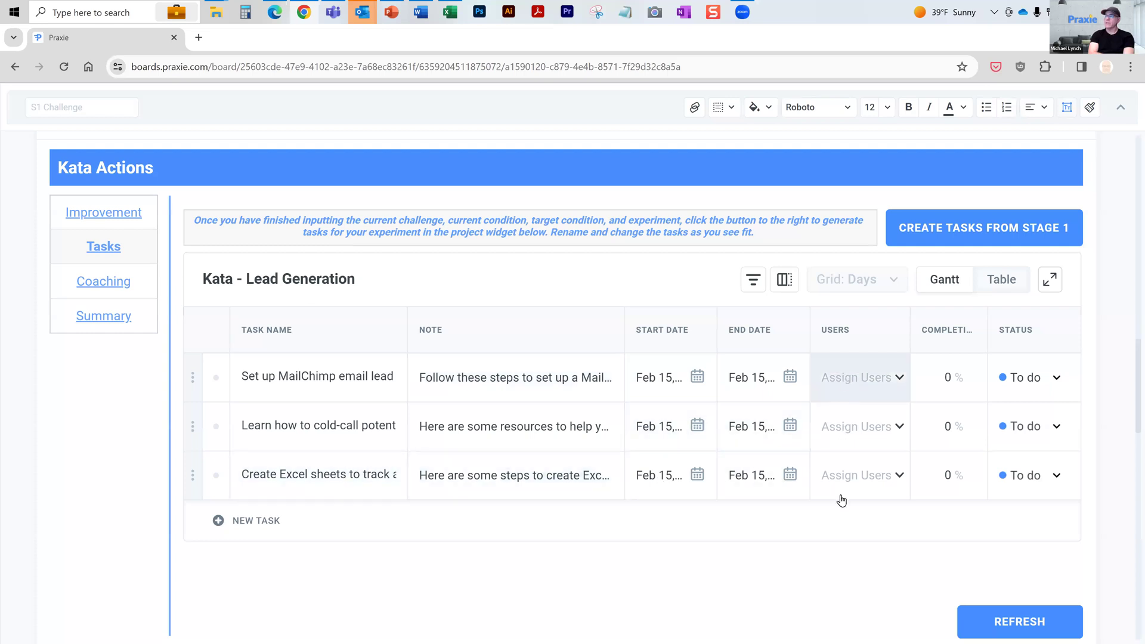
left_click(783, 387)
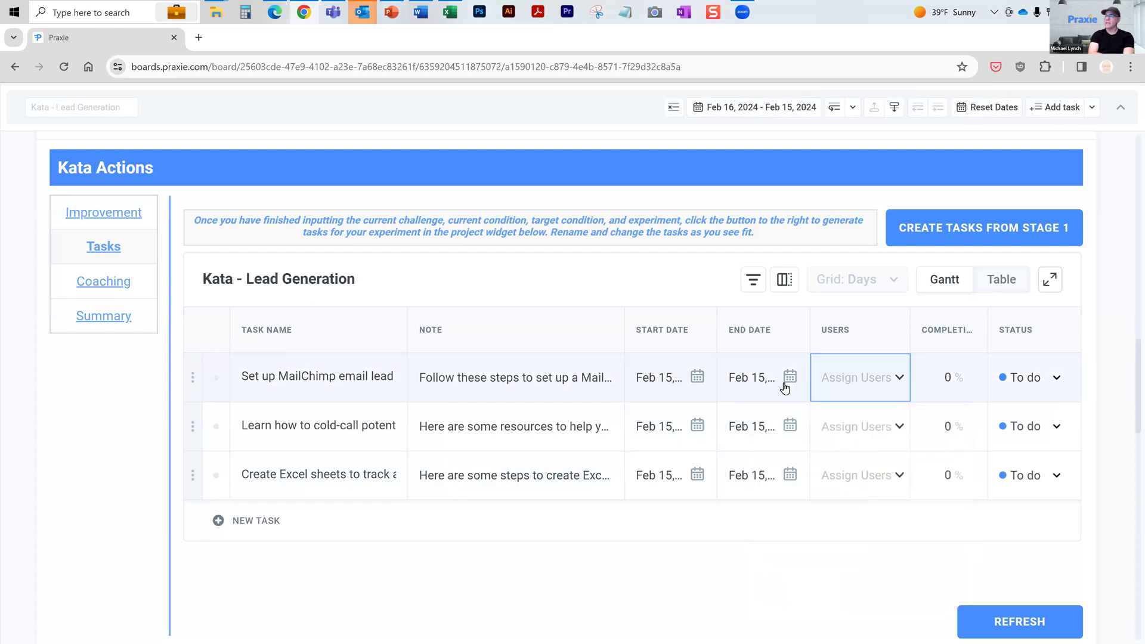
left_click(784, 388)
left_click(832, 405)
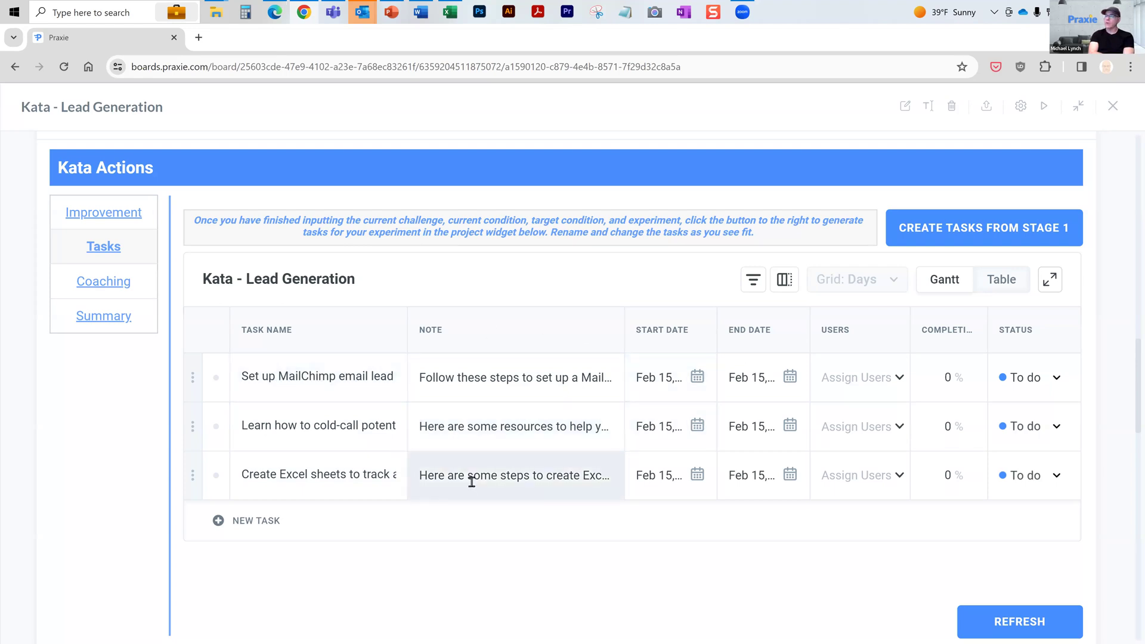
Jump to the Coaching stage showing 20 weekly leads and marketing-strategy research as next experiment.
left_click(106, 285)
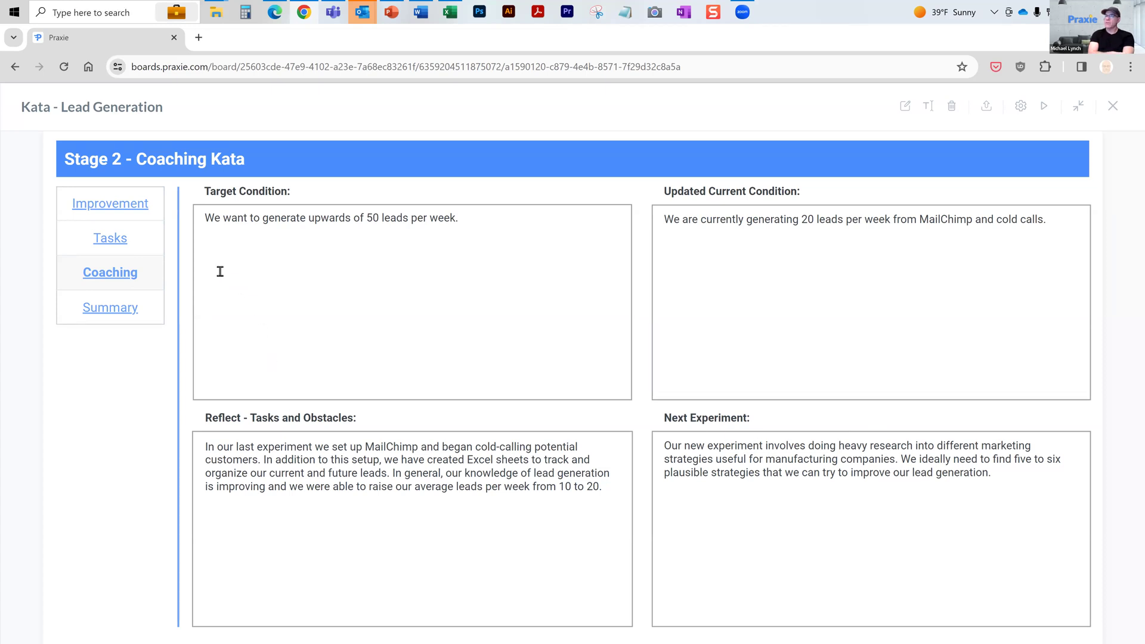
Display the kata's generated summary, highlight the whole paragraph, then clear the selection.
left_click(122, 308)
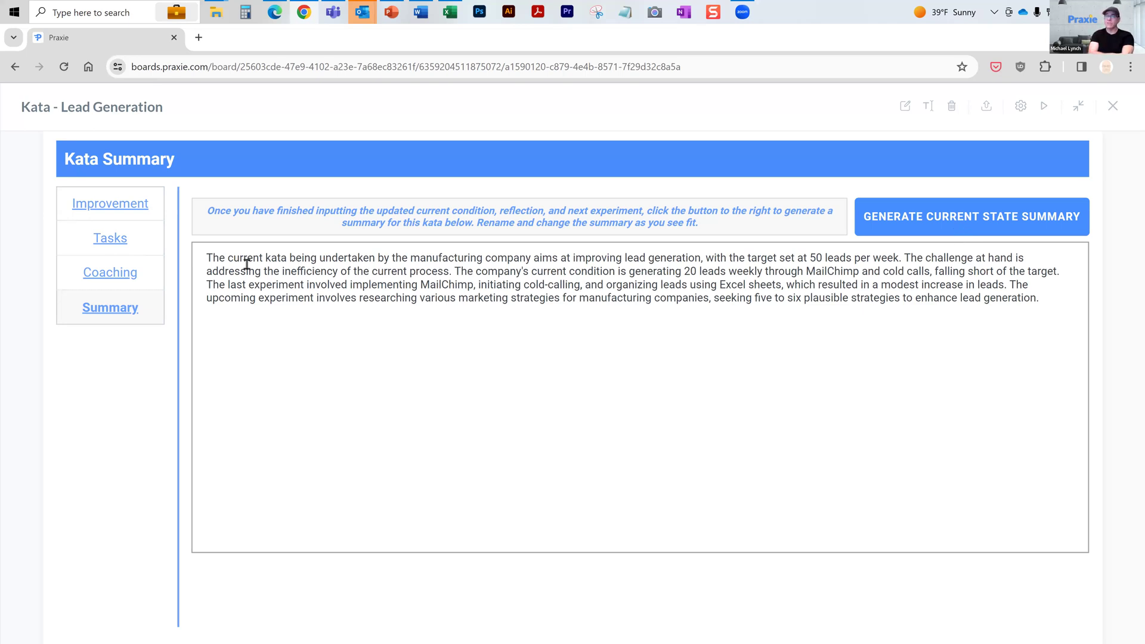
left_click_drag(210, 260, 1036, 309)
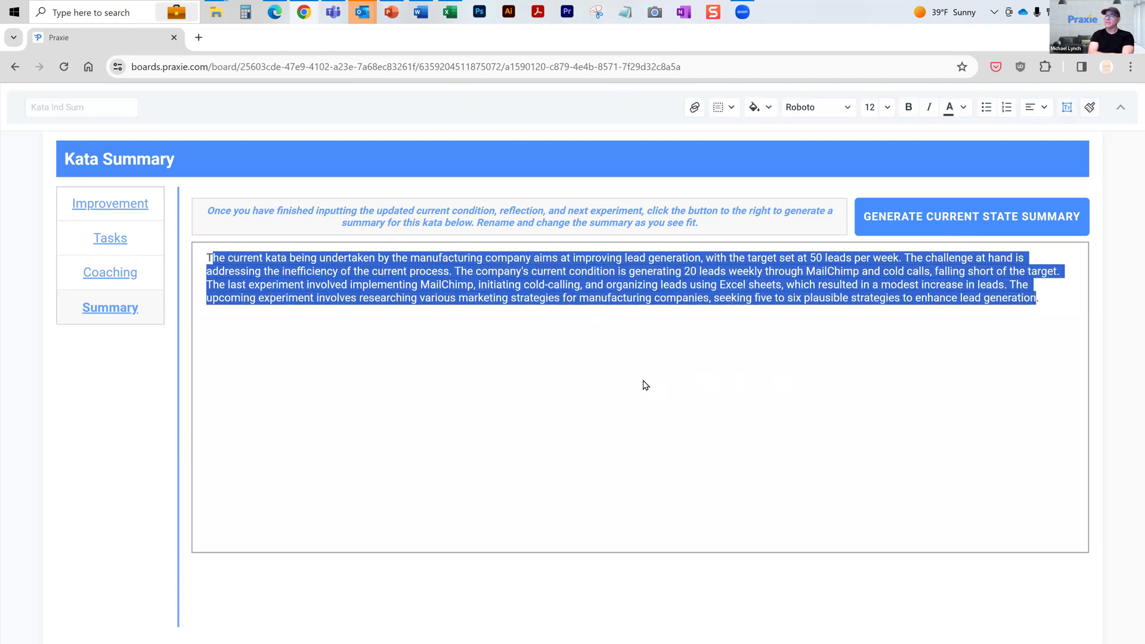
left_click(613, 385)
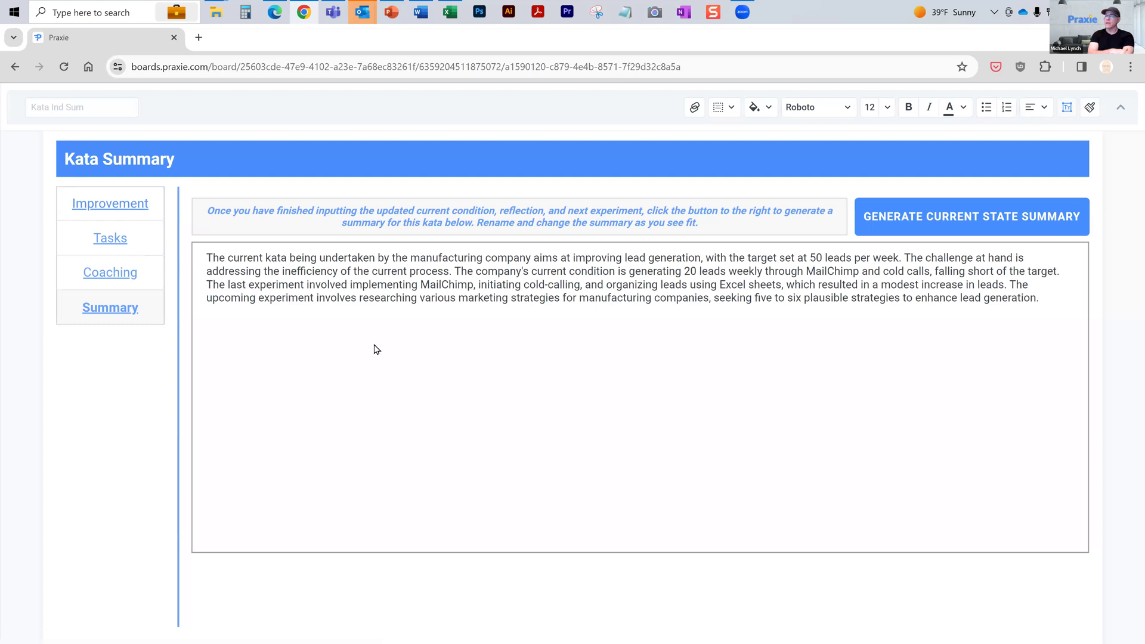
Return to the Improvement stage and scroll down through the kata's stages.
left_click(108, 205)
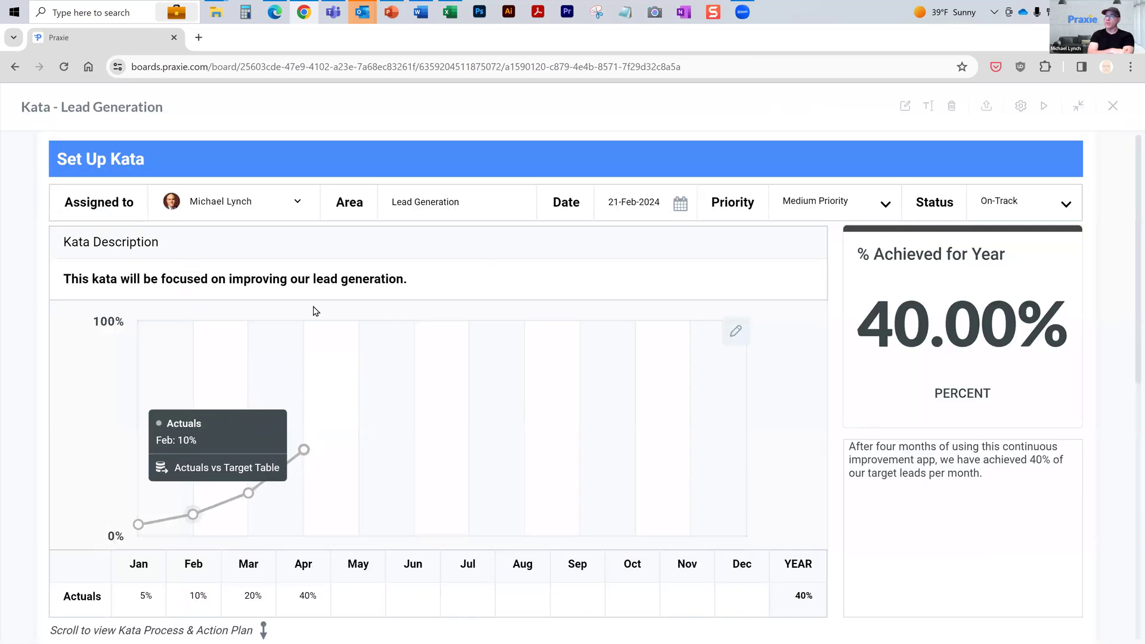
scroll(501, 355, "down", 2)
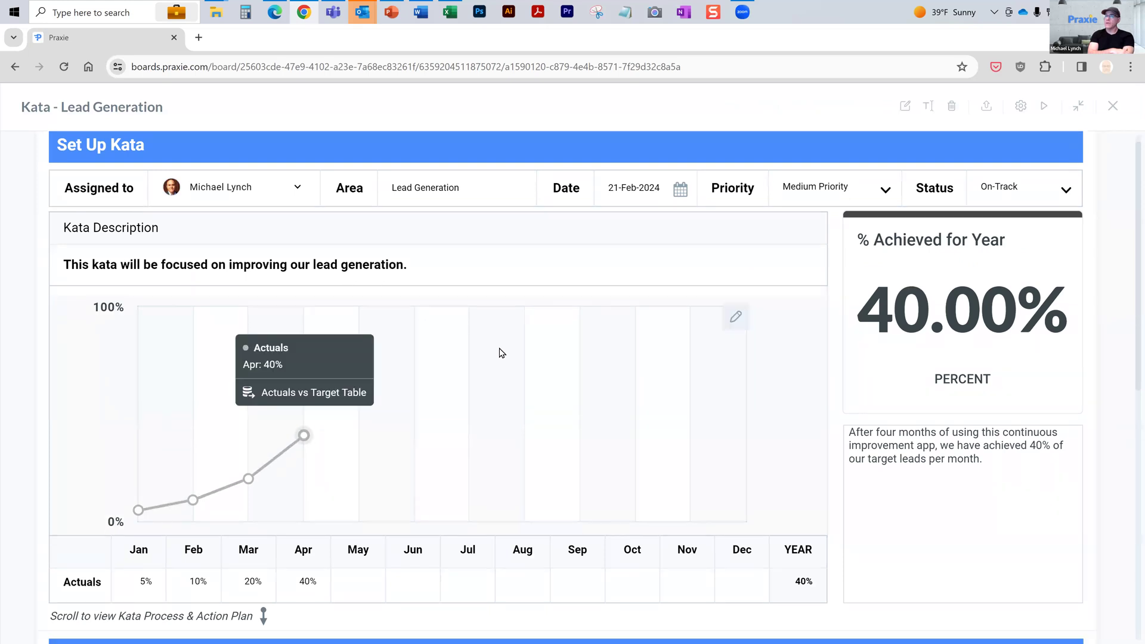
scroll(505, 363, "down", 5)
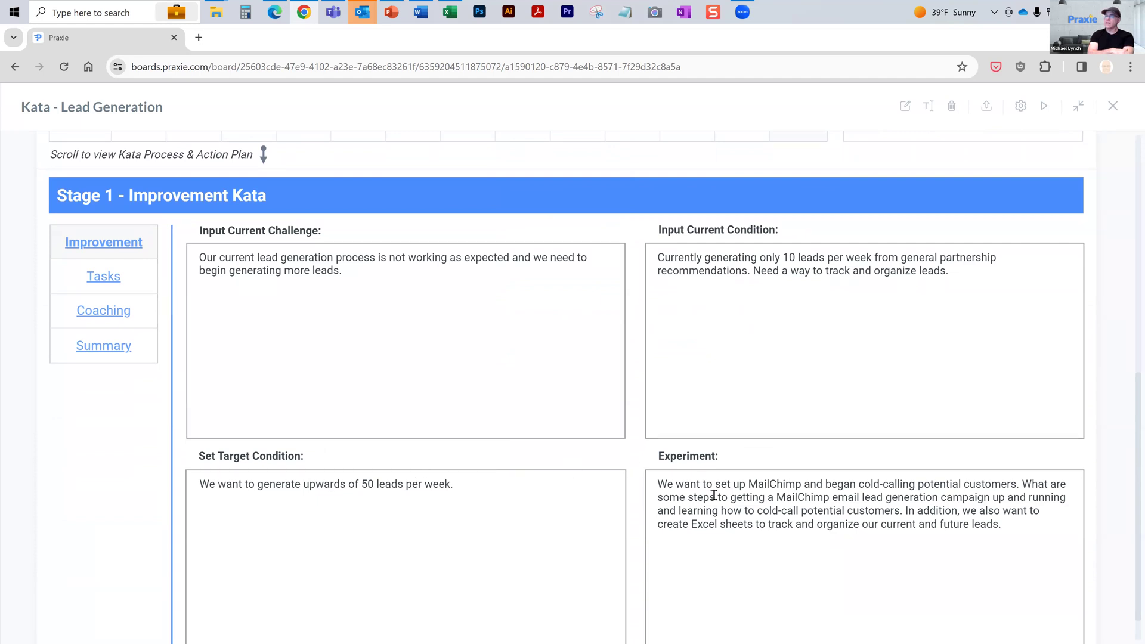
scroll(411, 397, "down", 1)
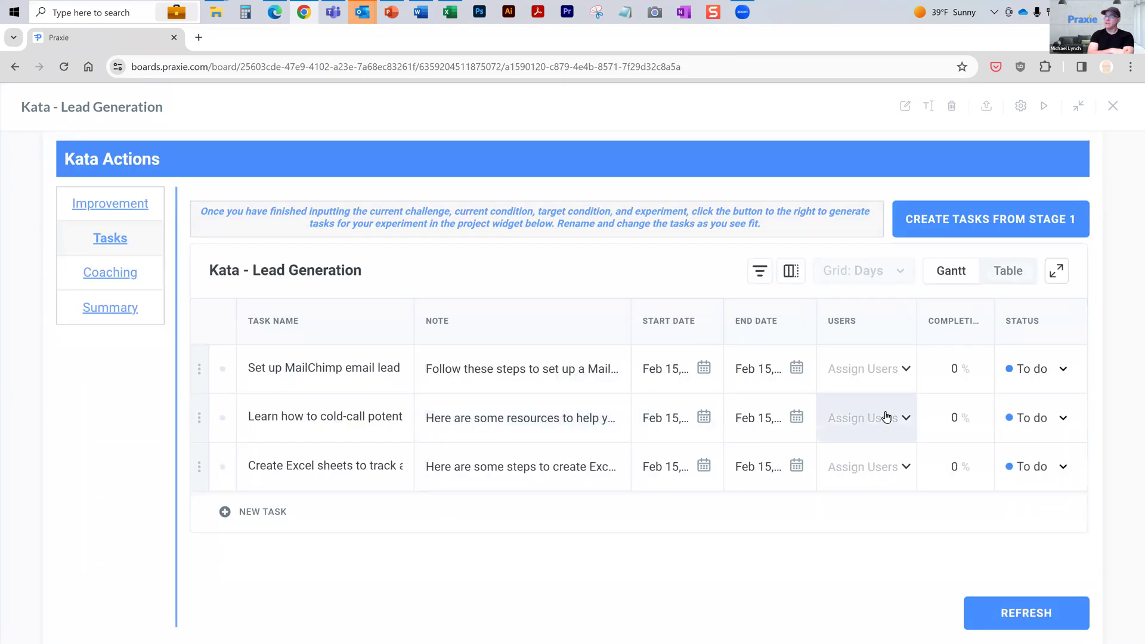
Revisit the Coaching and Summary stages, then close the card back to the Kanban board.
left_click(131, 275)
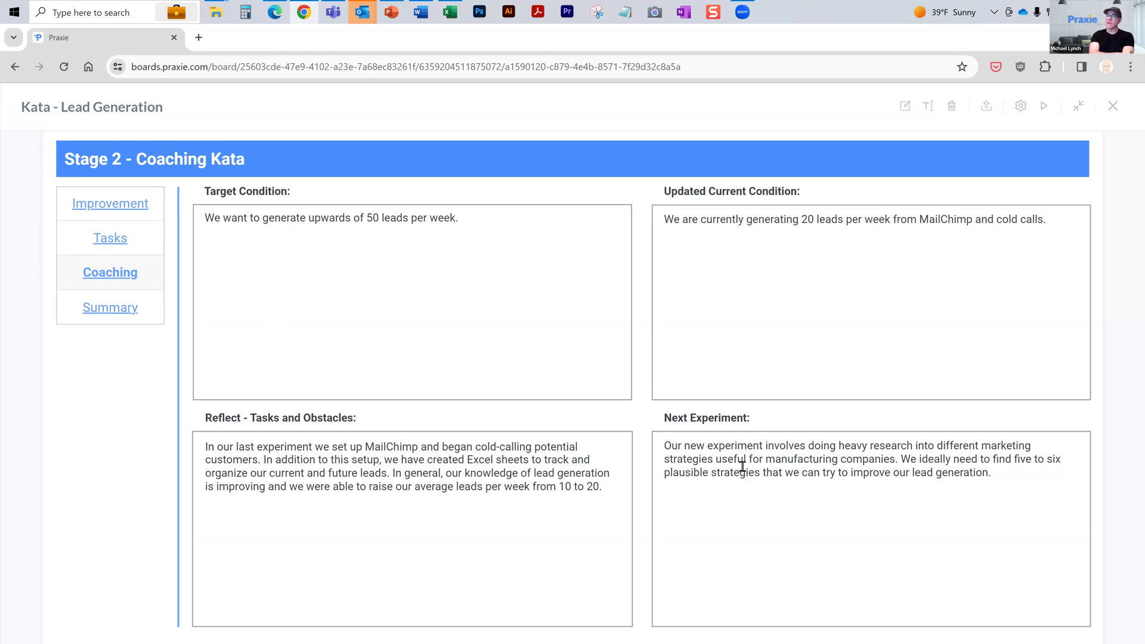
left_click(111, 315)
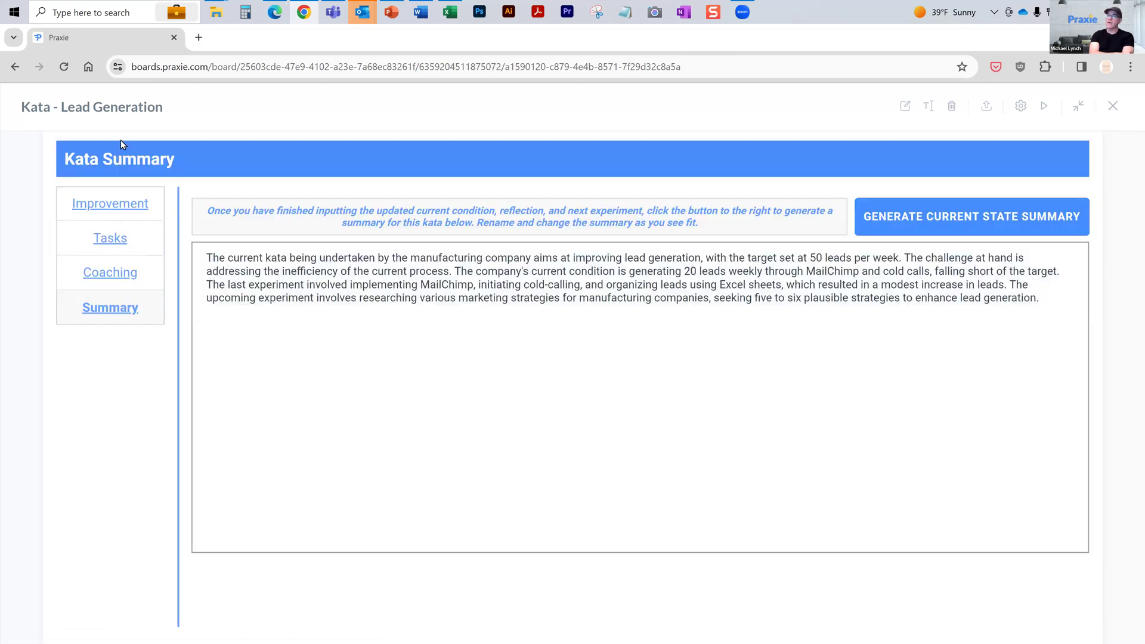
left_click(1113, 106)
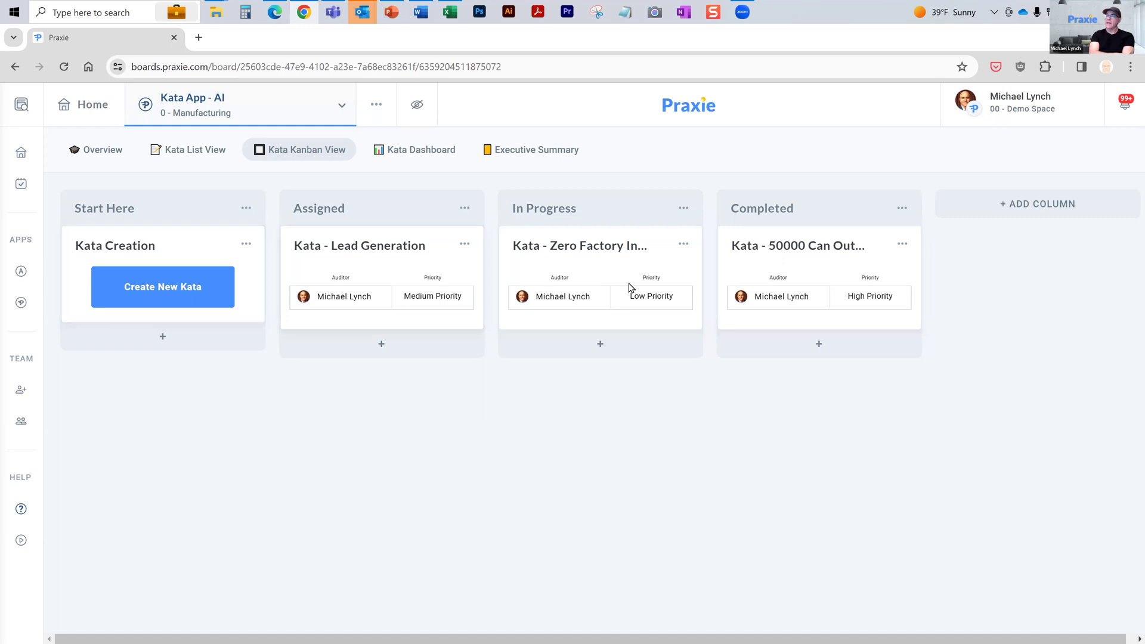
Switch to the Kata List View listing the three katas with dates, statuses and areas.
left_click(196, 150)
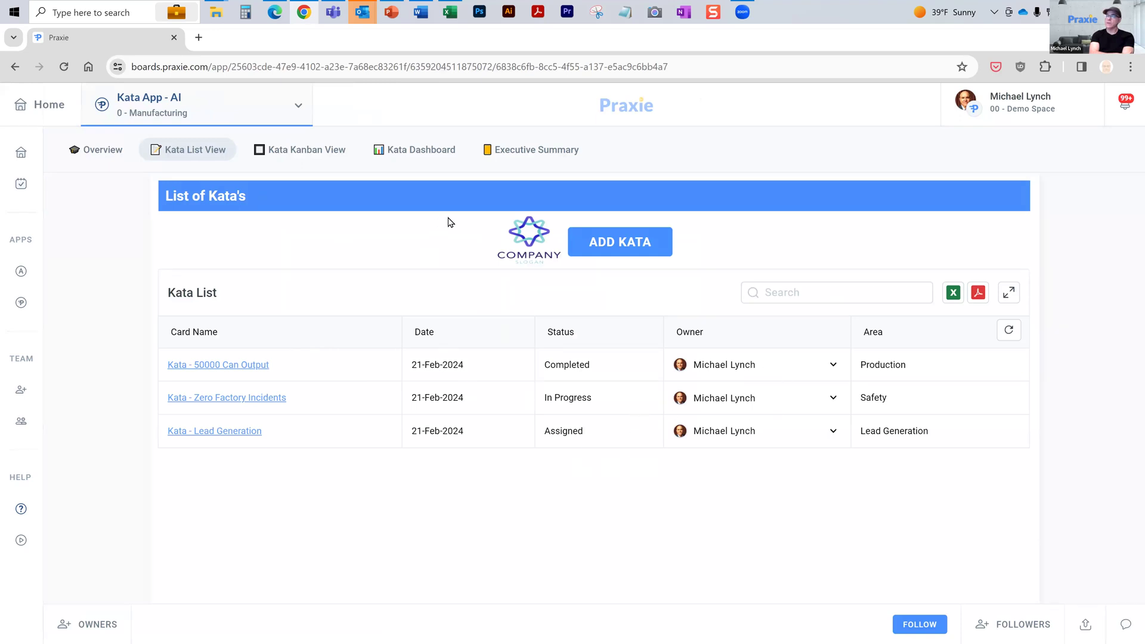
Open the Kata Dashboard and scroll down past the achievement chart to the Kata Card Status chart.
left_click(426, 156)
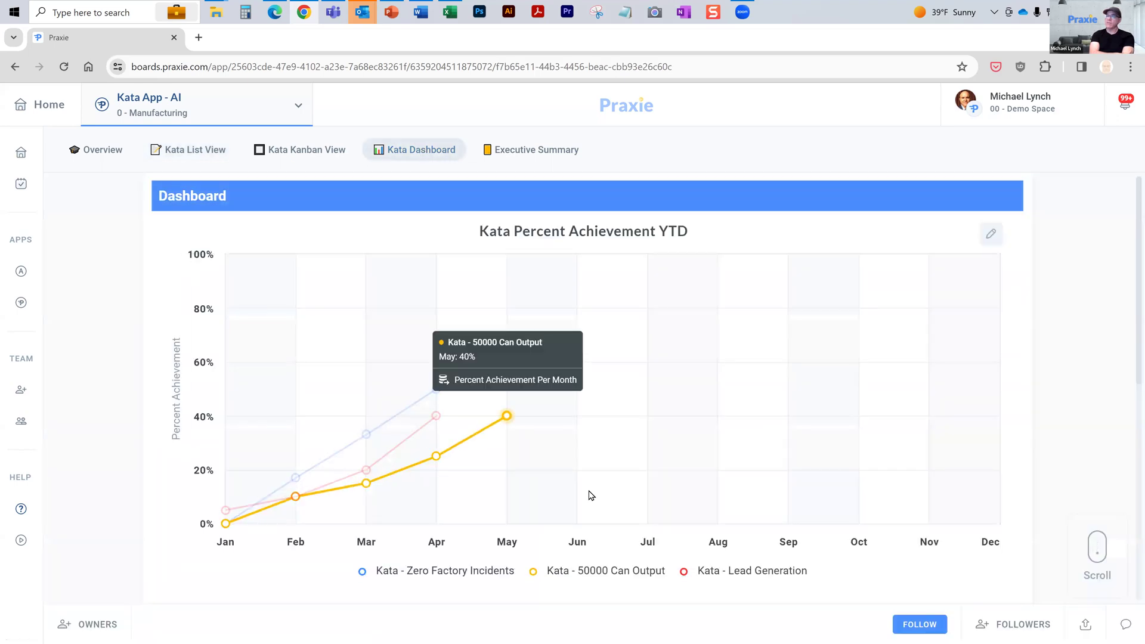
scroll(587, 498, "down", 1)
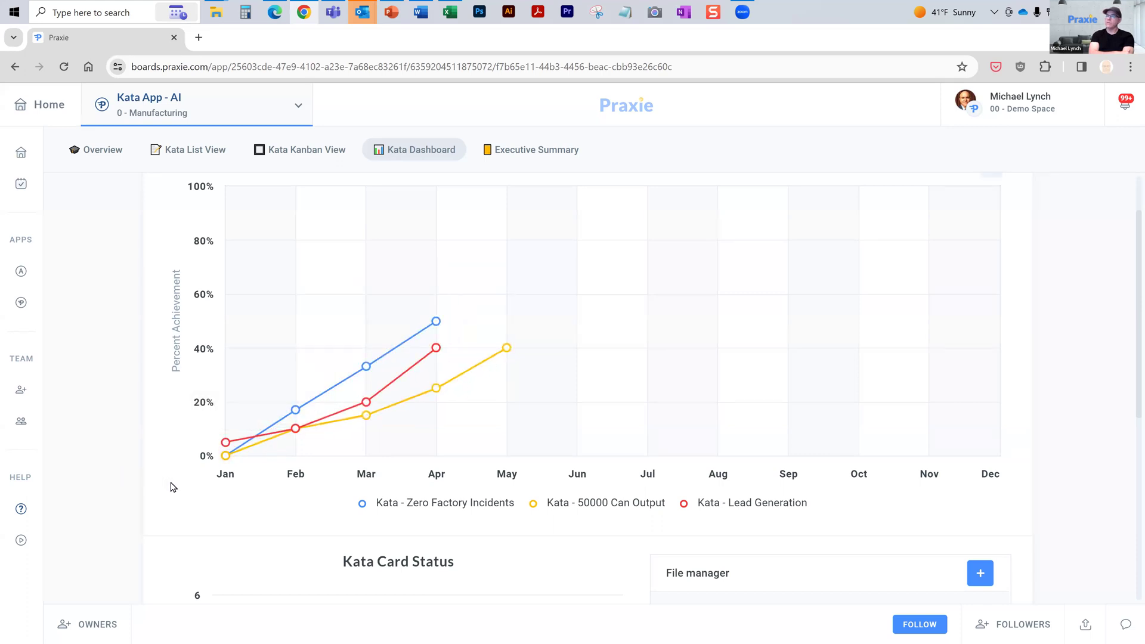
scroll(171, 486, "down", 3)
scroll(181, 494, "down", 3)
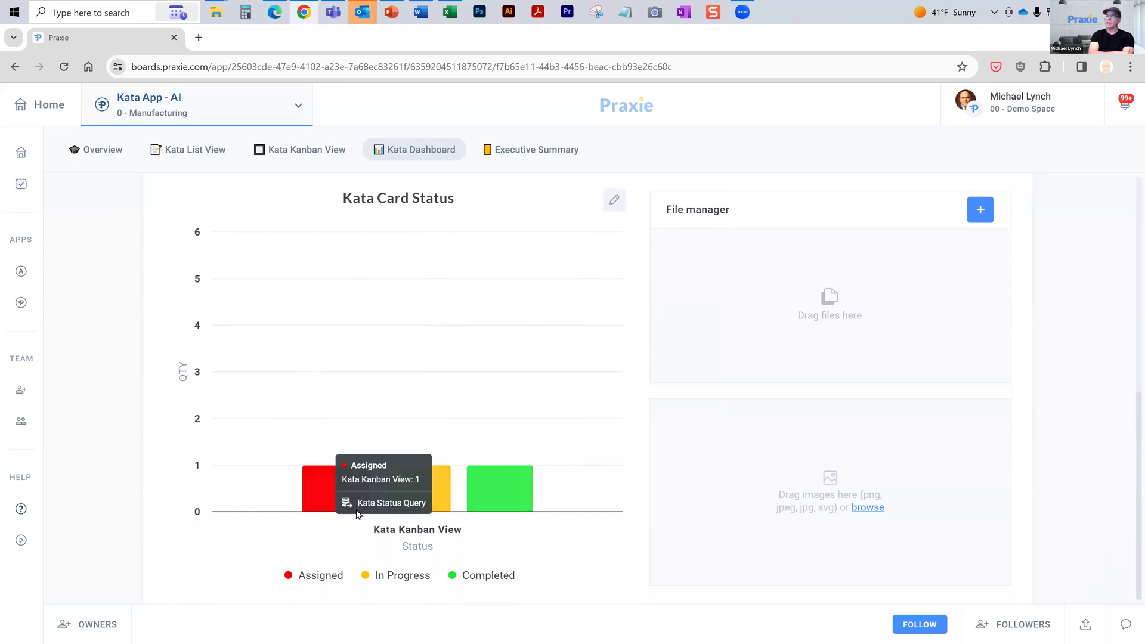
Check the file manager's add-file sources without adding anything, then scroll back up.
left_click(980, 219)
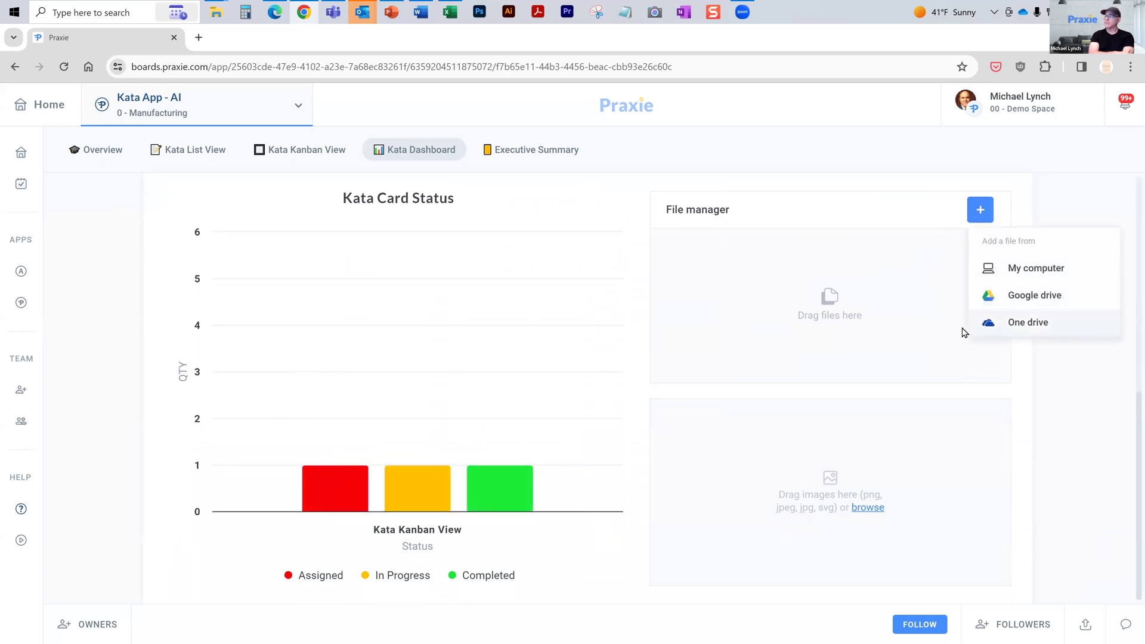
left_click(910, 309)
scroll(1019, 340, "up", 7)
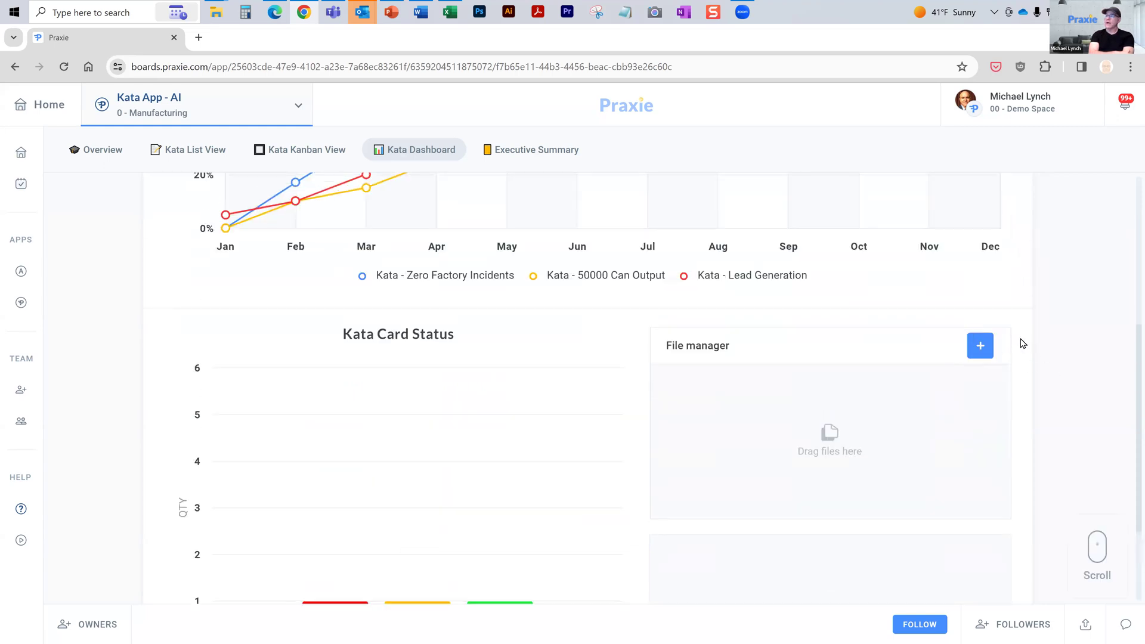